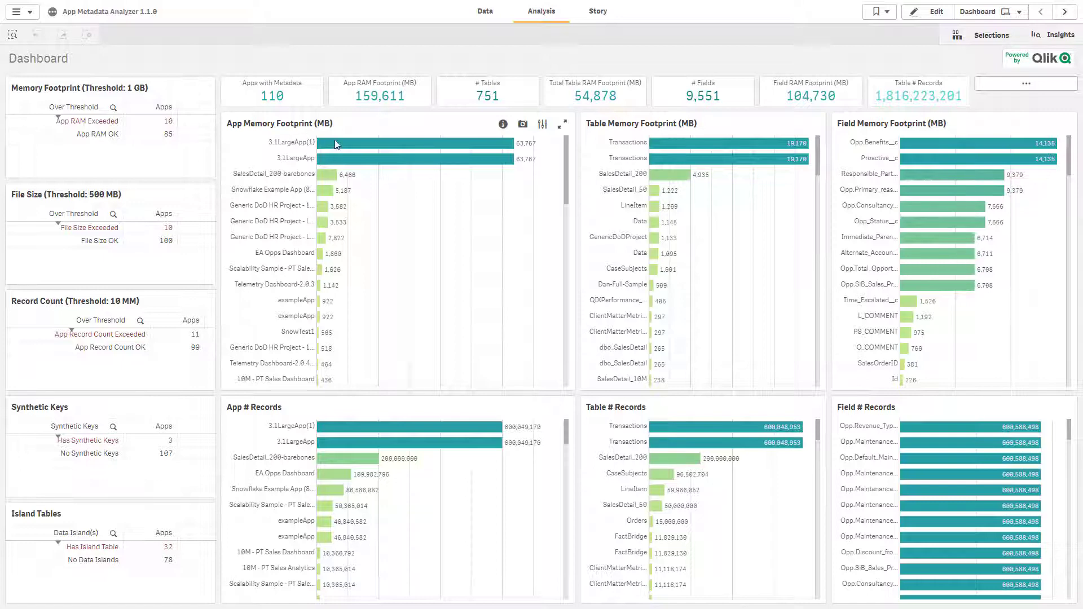
# Select and confirm the EA Opps Dashboard app (1,860 MB) in the App Memory Footprint chart.
pyautogui.moveTo(478, 141)
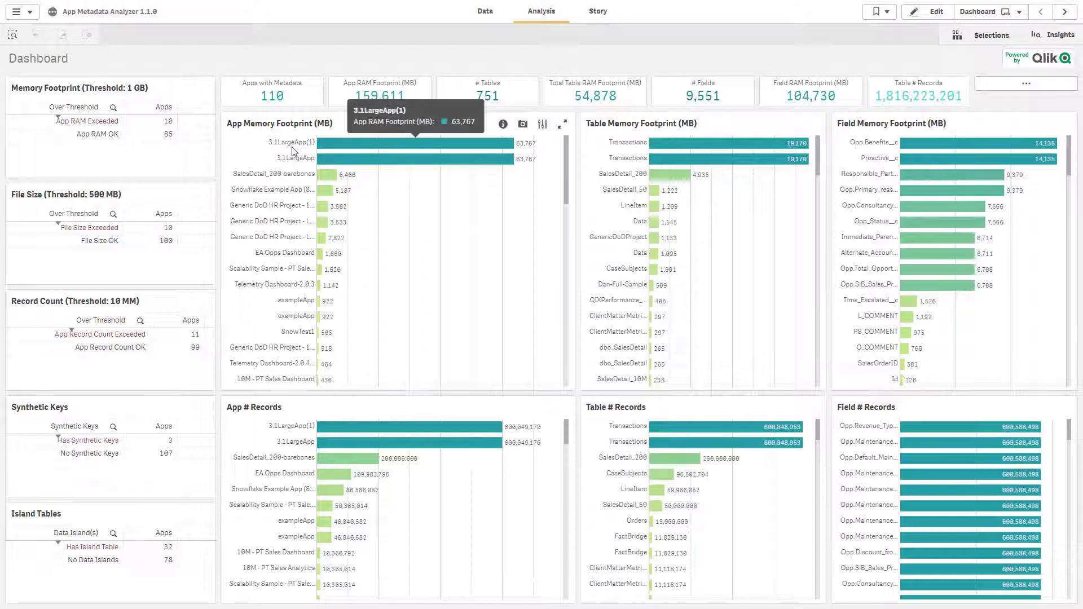
pyautogui.moveTo(286, 163)
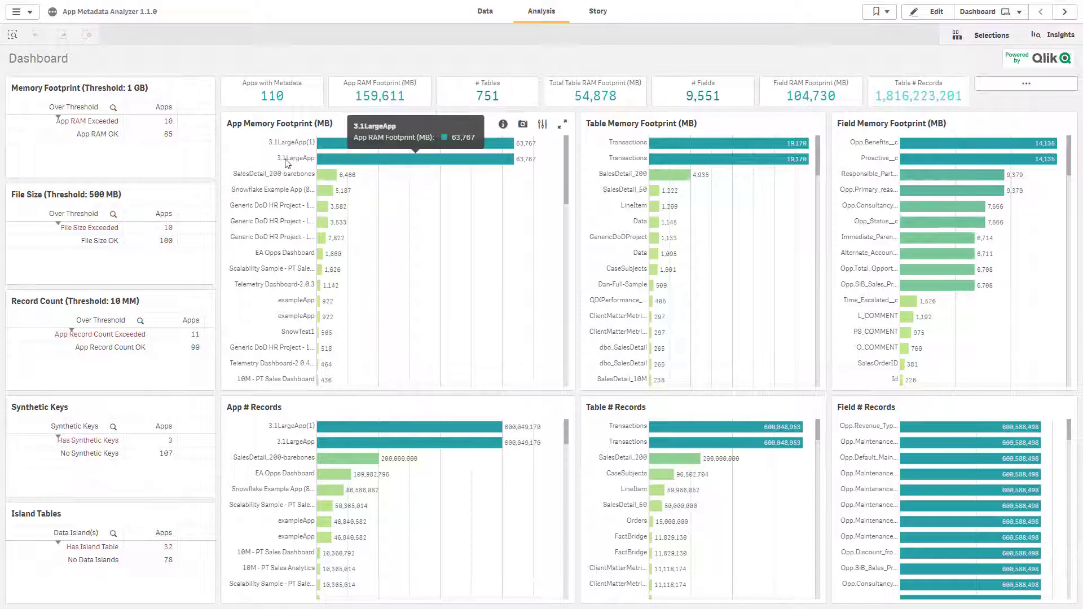
pyautogui.click(276, 255)
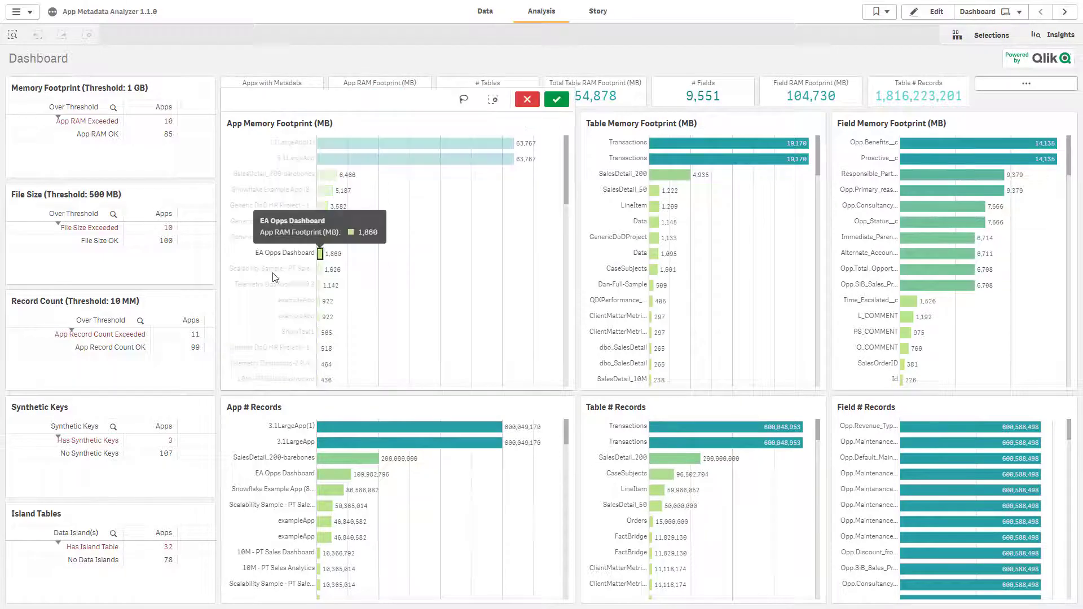
pyautogui.click(557, 100)
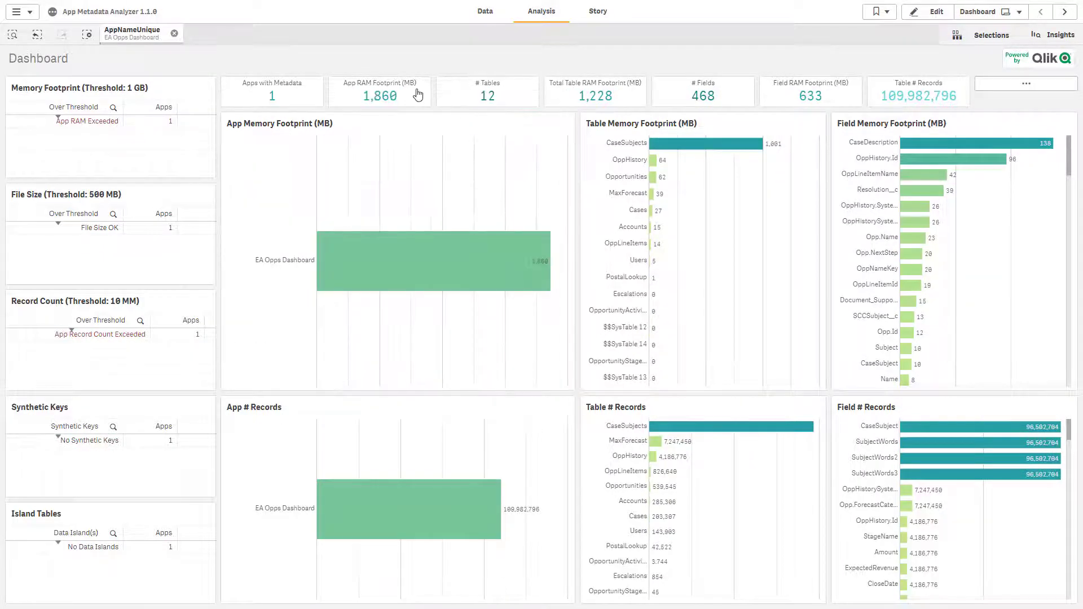
pyautogui.moveTo(344, 260)
# Select and confirm the CaseSubjects table, showing 1,001 MB table RAM, 5 fields and 25 MB field RAM.
pyautogui.click(709, 145)
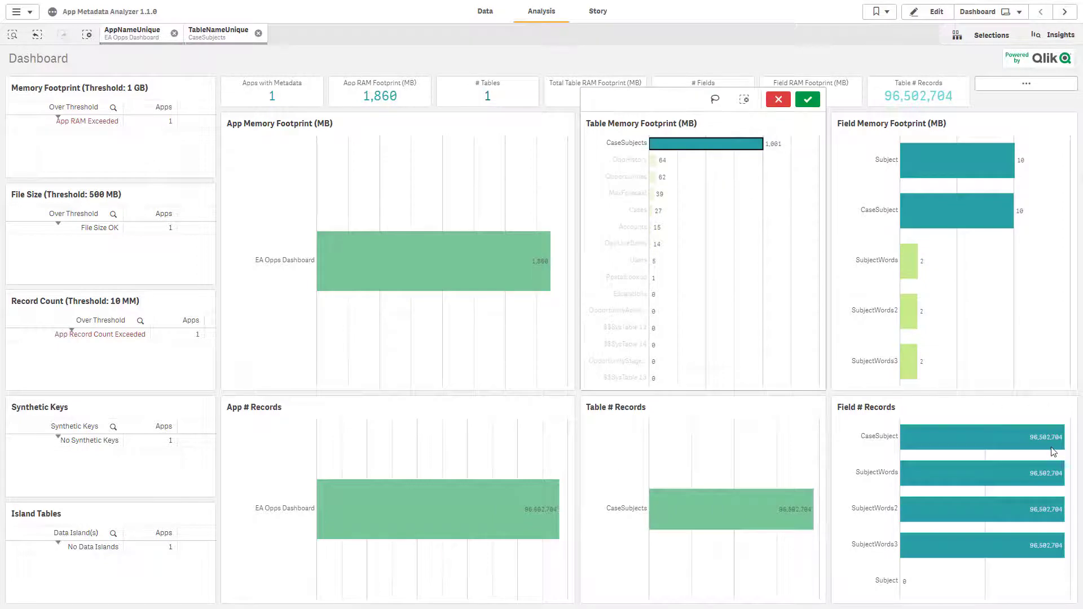
pyautogui.moveTo(1041, 447)
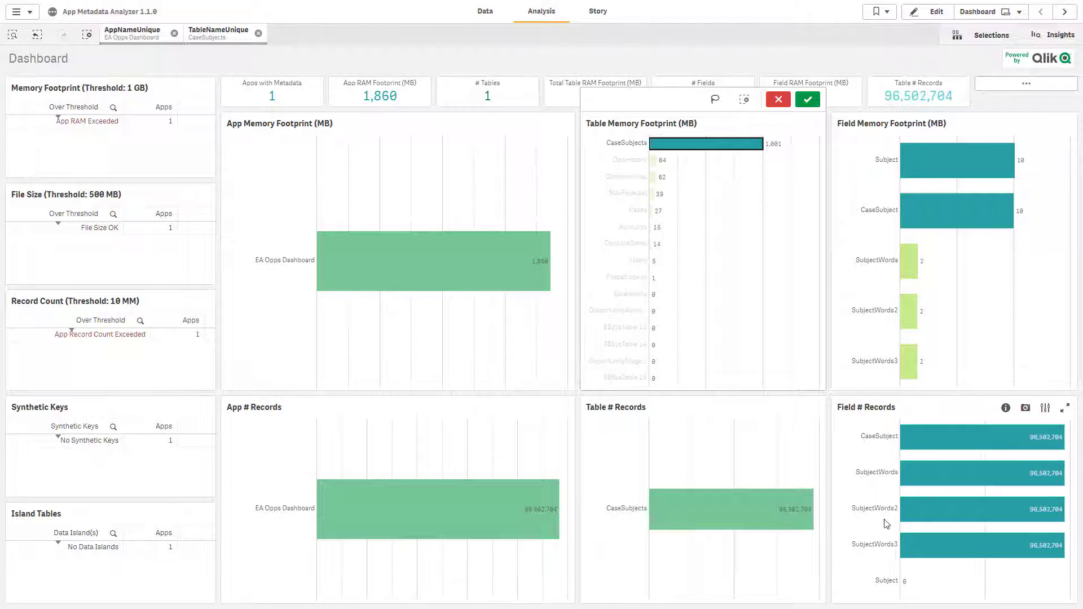
pyautogui.moveTo(890, 558)
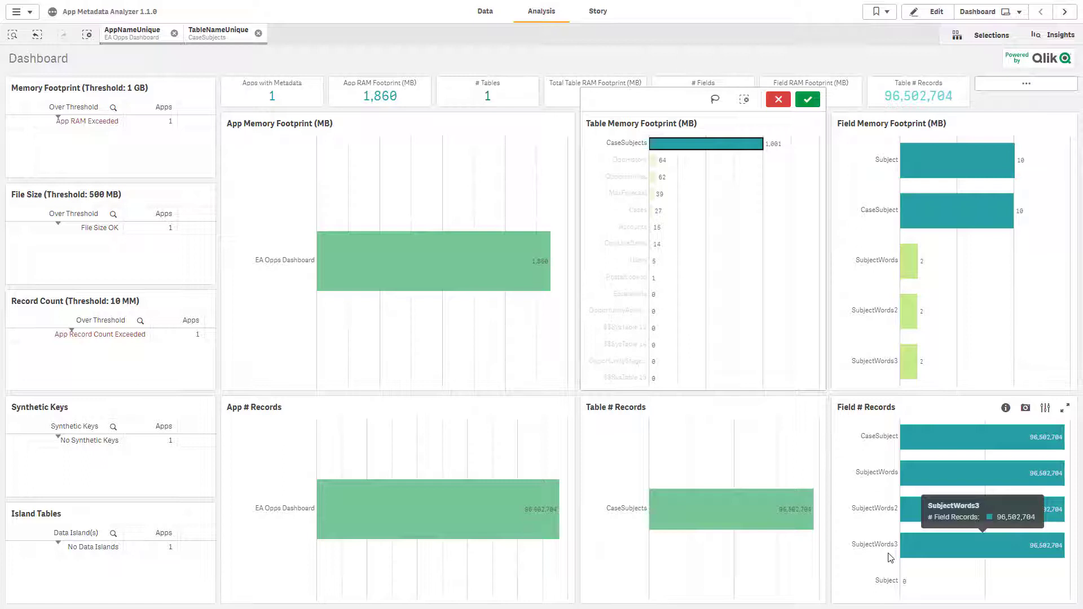
pyautogui.click(755, 64)
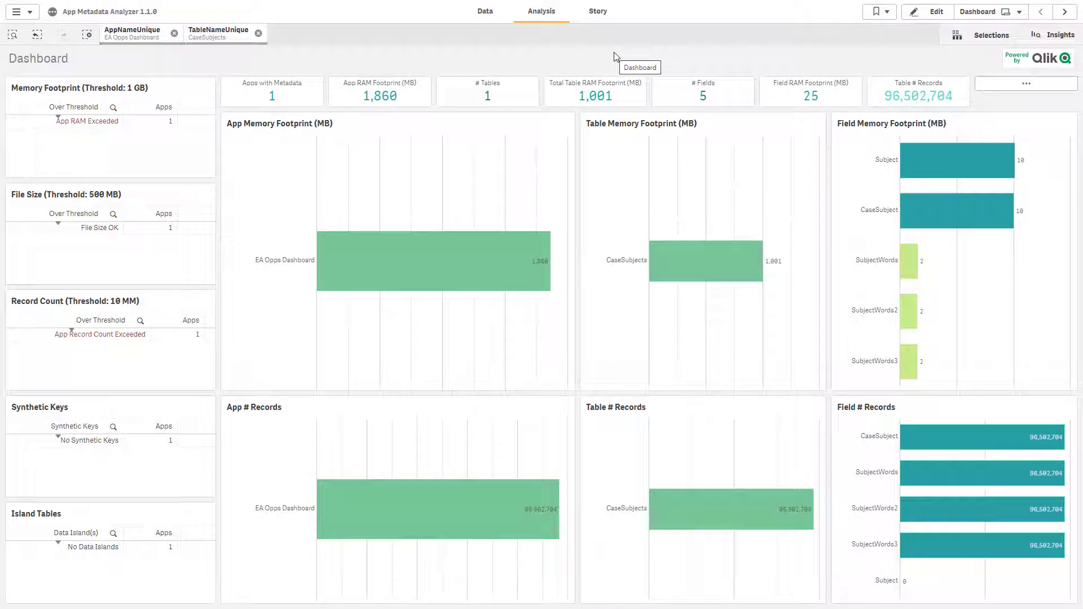
# Replace the CaseSubjects table filter with the CaseDescription field to see its 138 MB footprint.
pyautogui.click(258, 33)
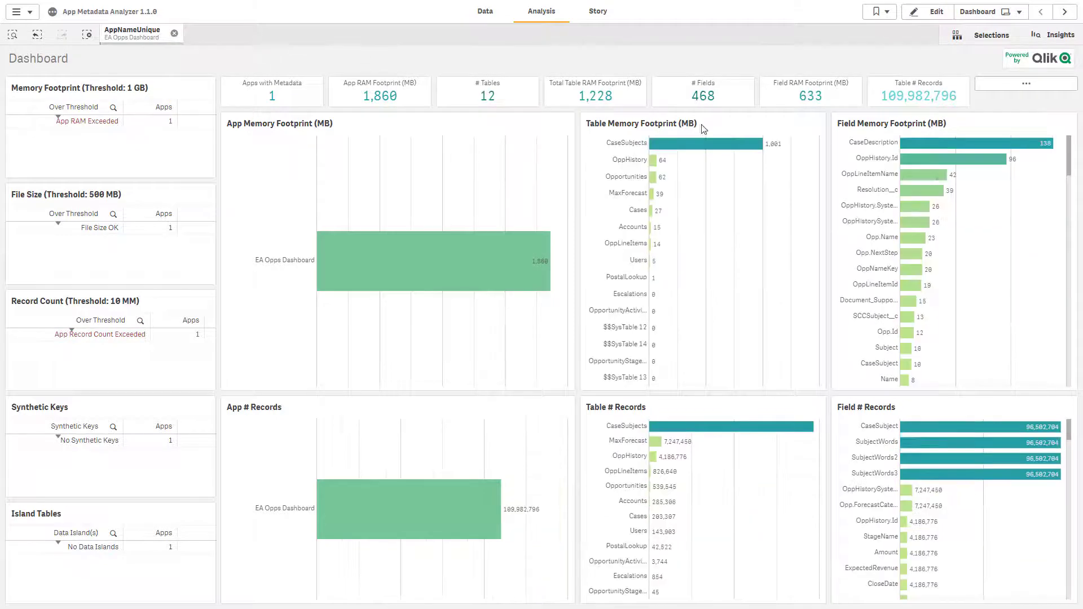
pyautogui.click(946, 142)
pyautogui.click(1060, 99)
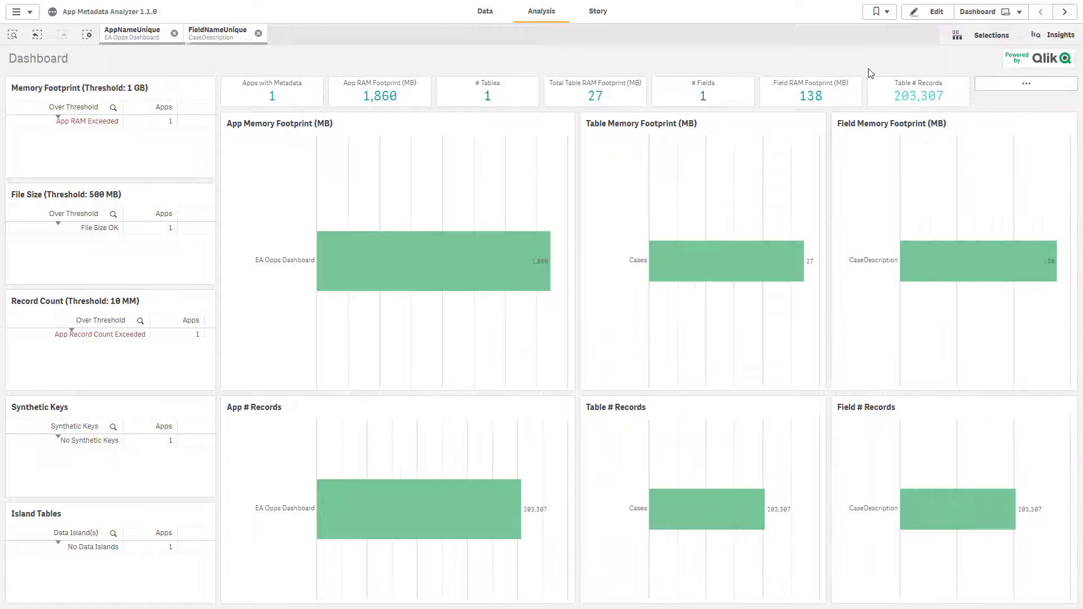
# Clear the CaseDescription filter, showing all 12 tables, 468 fields and 109,982,796 records.
pyautogui.moveTo(969, 266)
pyautogui.moveTo(666, 258)
pyautogui.click(258, 33)
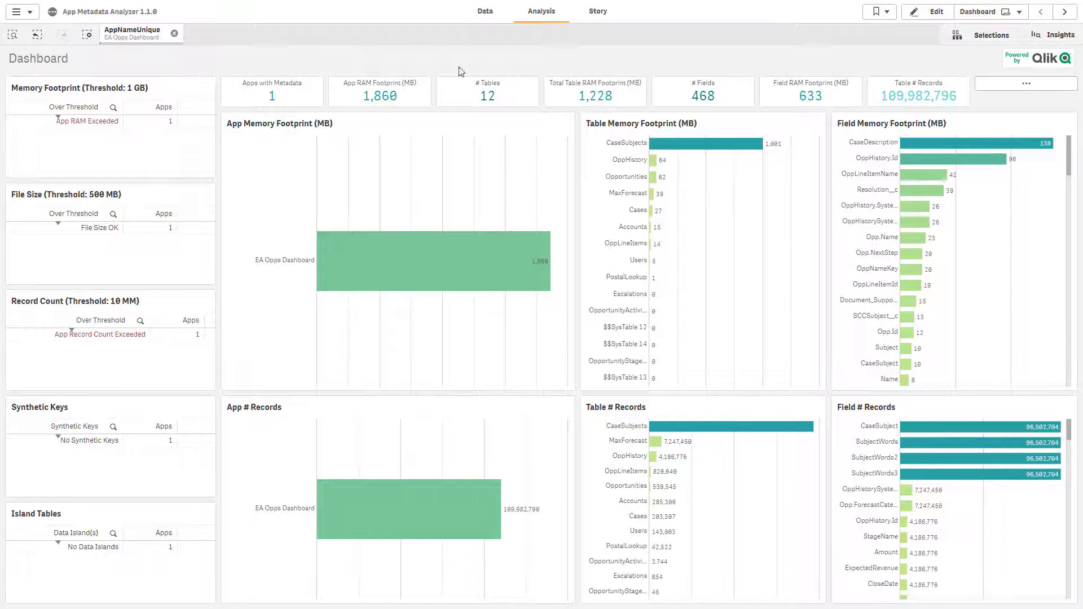
# Reselect and confirm the CaseSubjects table: 1 table, 1,001 MB, 5 fields, 96,502,704 records.
pyautogui.click(666, 144)
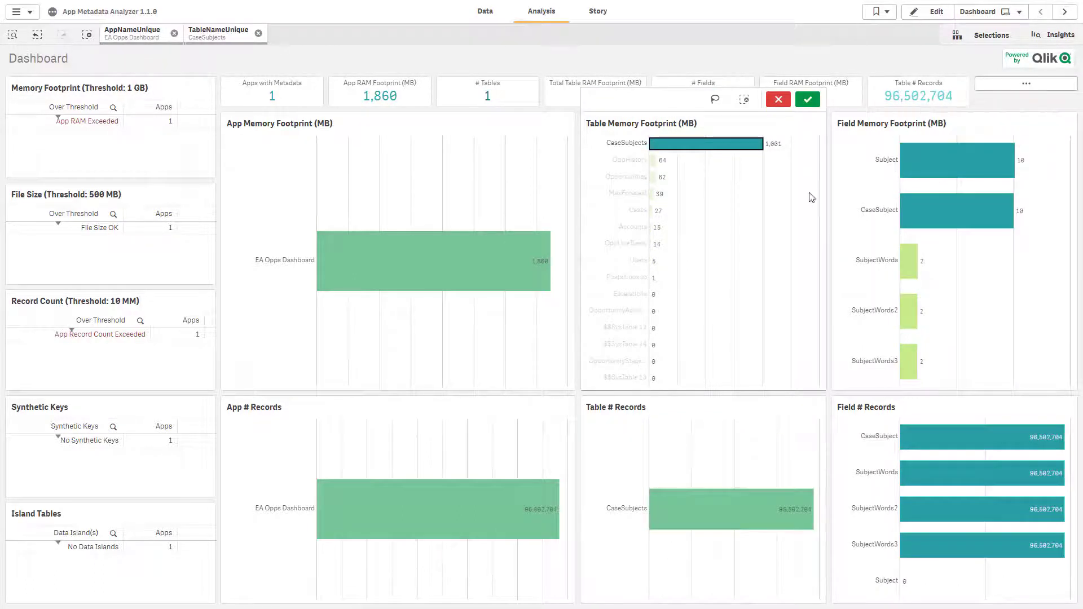
pyautogui.click(717, 149)
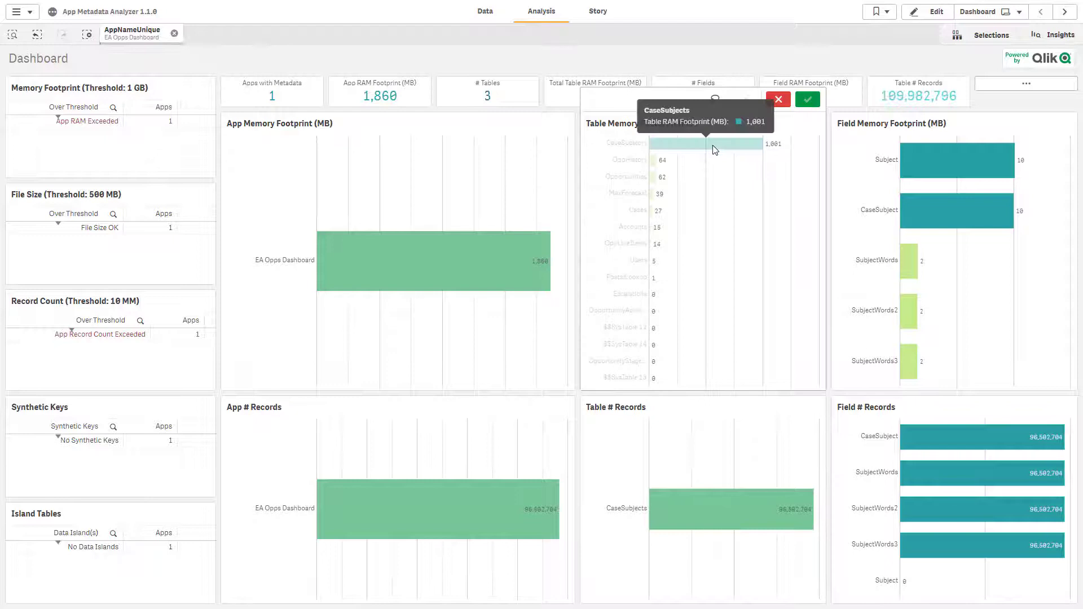
pyautogui.moveTo(919, 144)
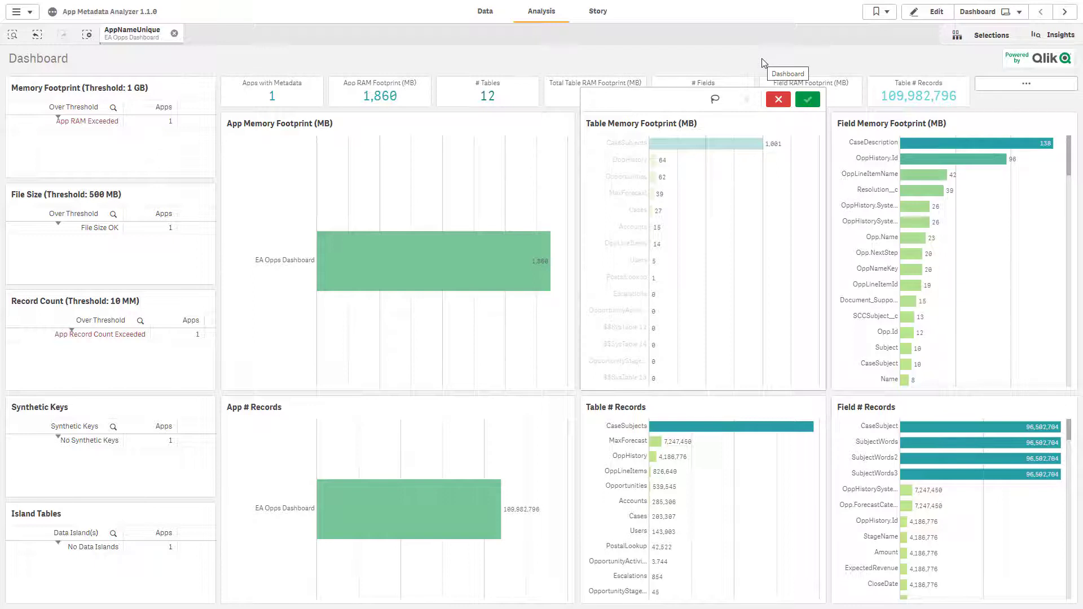
pyautogui.click(712, 144)
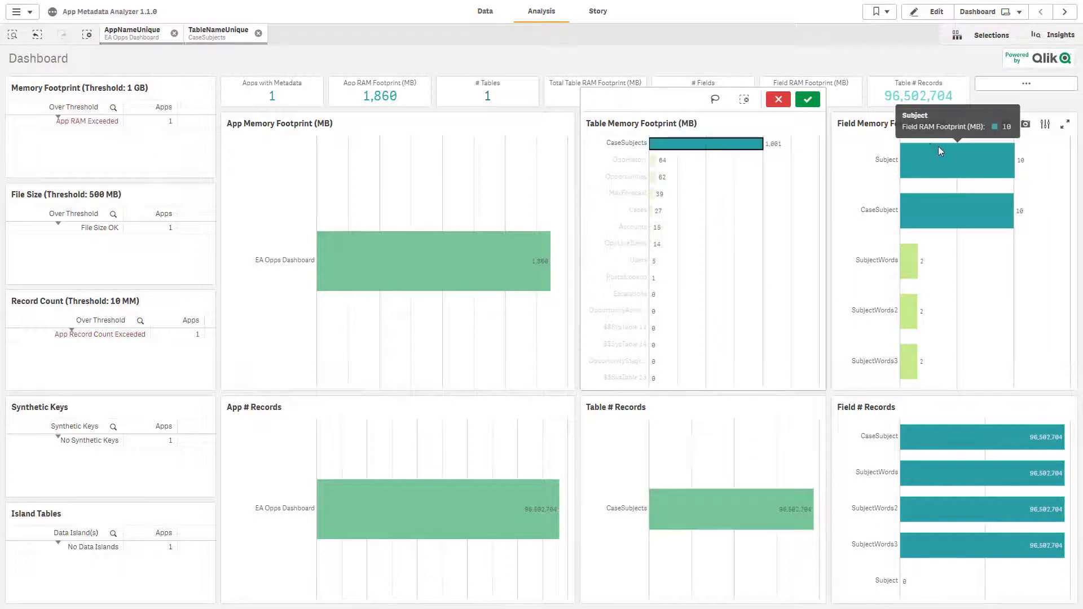
pyautogui.click(795, 72)
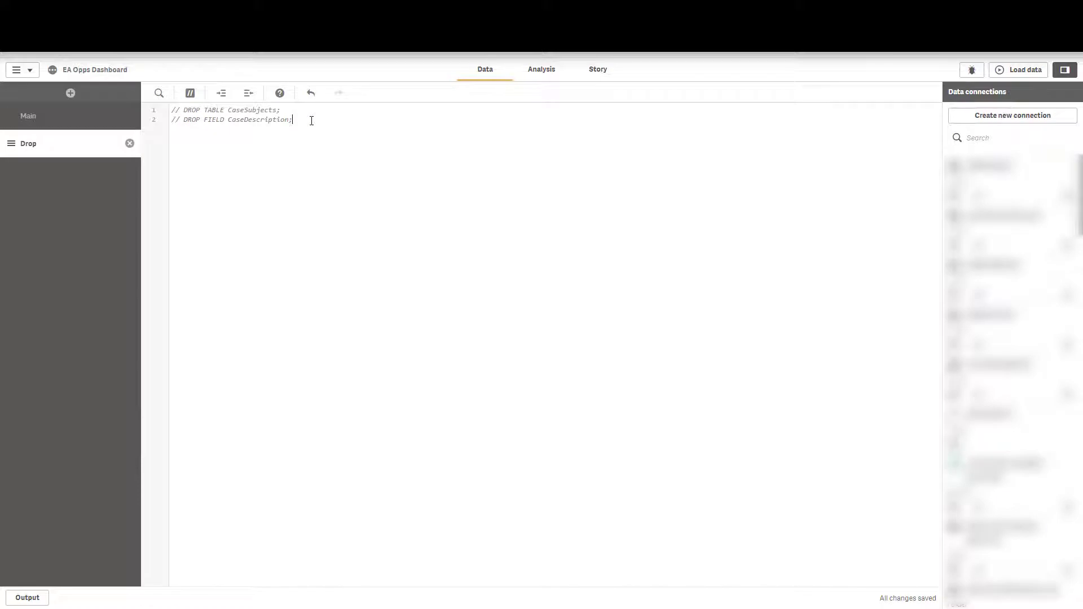
# Uncomment the two DROP lines removing table CaseSubjects and field CaseDescription.
pyautogui.moveTo(311, 121); pyautogui.dragTo(173, 108)
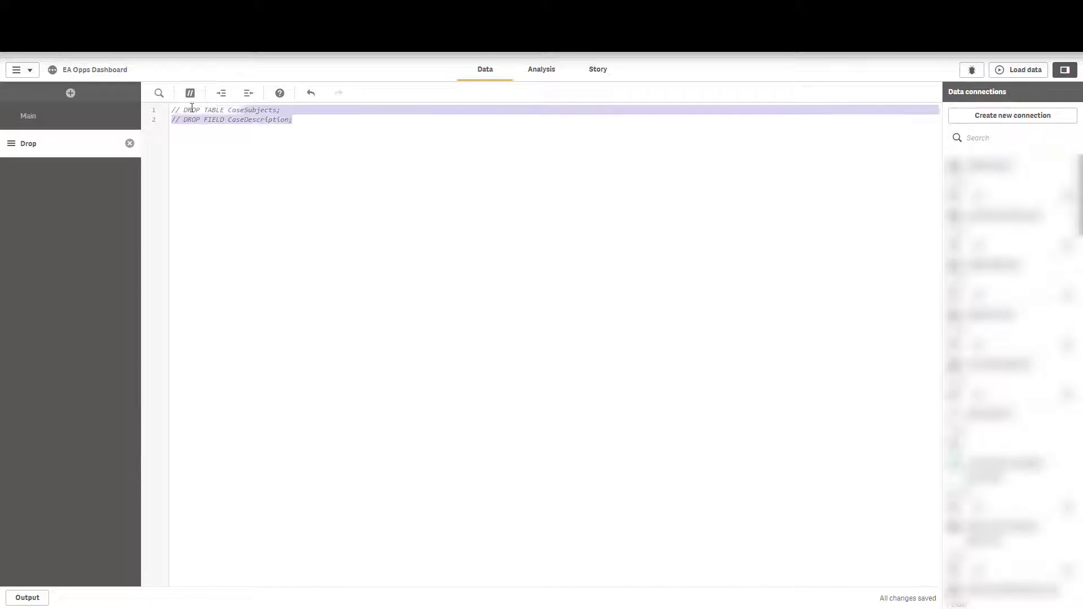
pyautogui.click(191, 92)
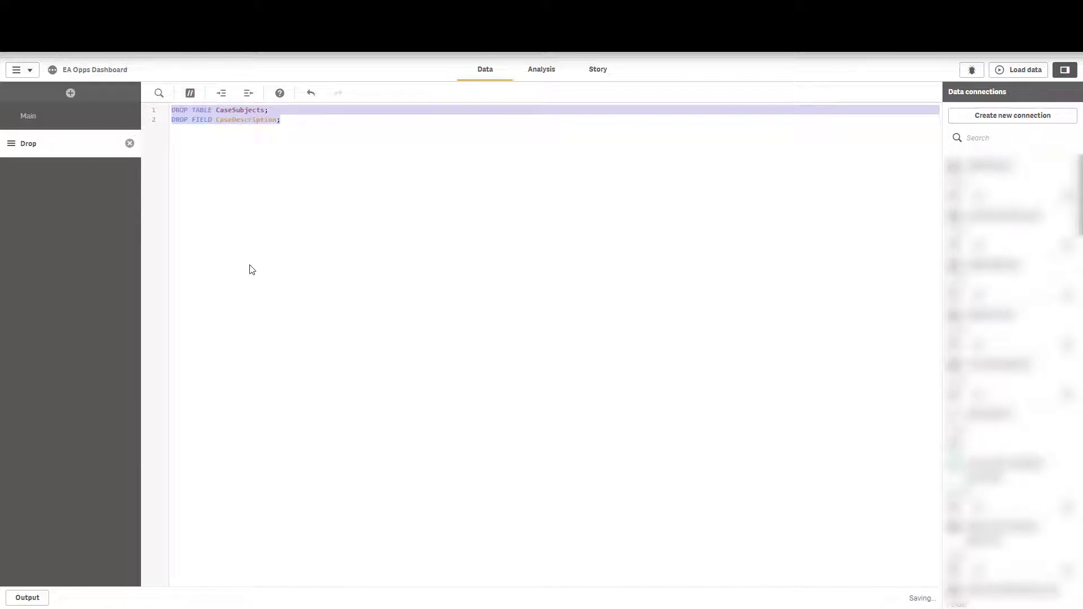
pyautogui.click(326, 134)
# Check the CaseSubjects and CaseDescription names in the DROP lines, then reload EA Opps Dashboard.
pyautogui.doubleClick(225, 110)
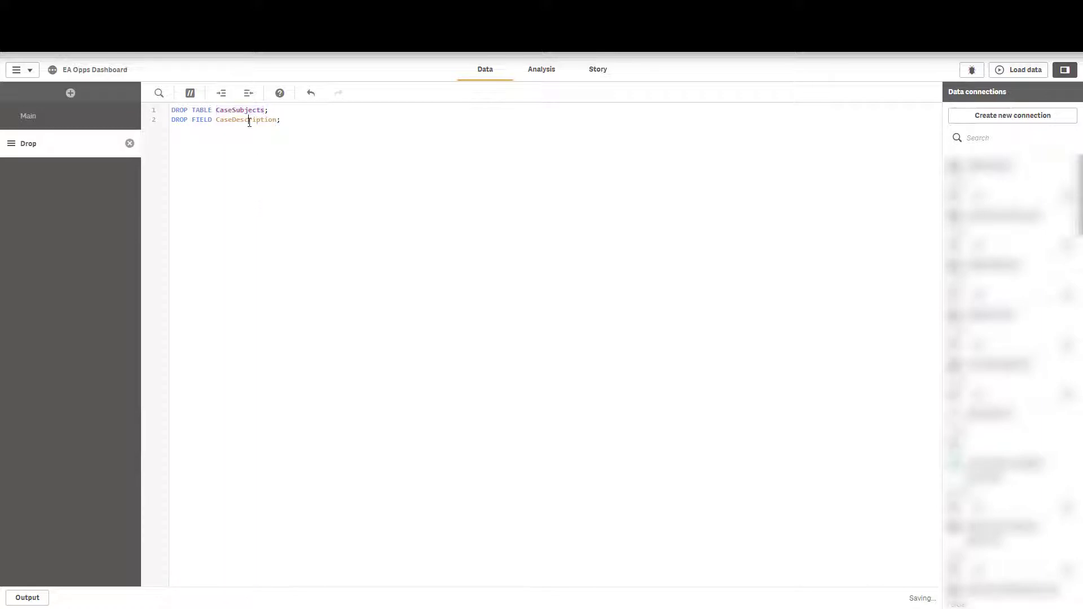
pyautogui.doubleClick(249, 120)
pyautogui.click(310, 122)
pyautogui.click(1018, 69)
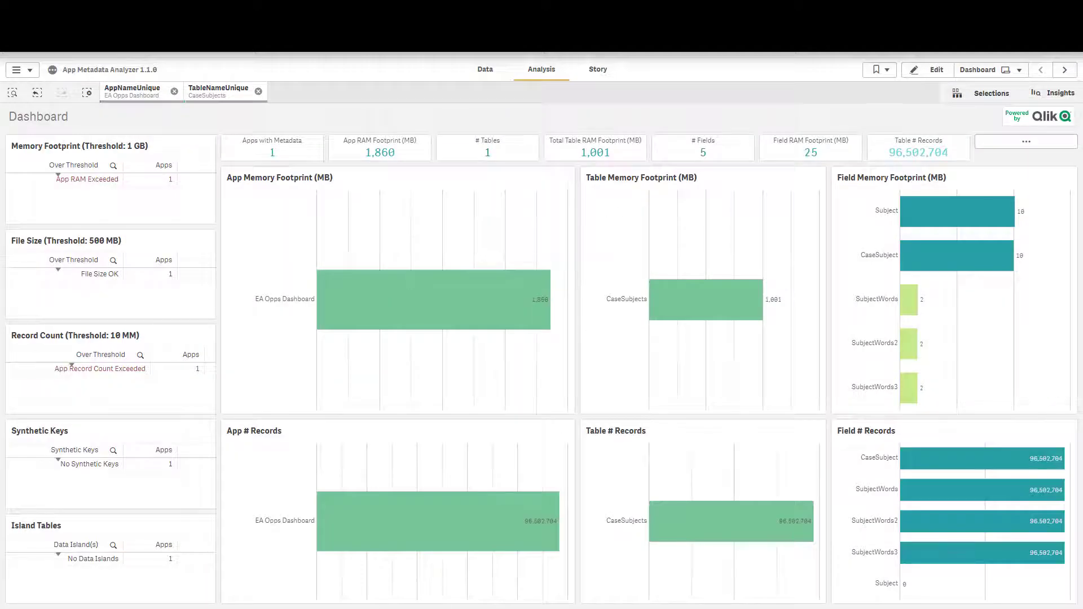
# Remove the CaseSubjects table filter so all tables show, now with 446 fields.
pyautogui.click(258, 91)
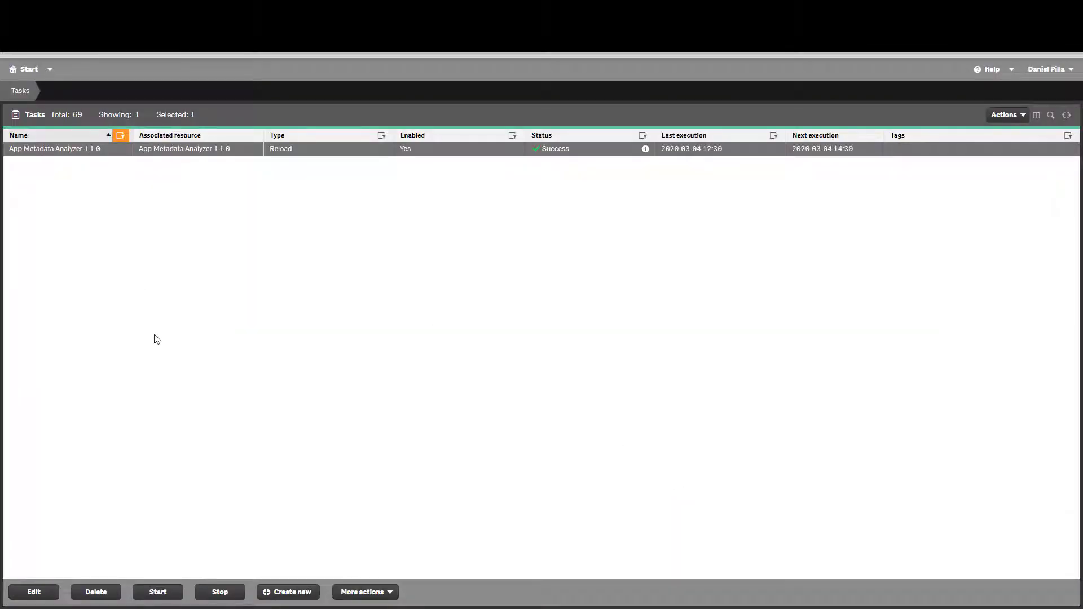
# Start the App Metadata Analyzer 1.1.0 reload task and refresh until its status shows Success.
pyautogui.click(158, 593)
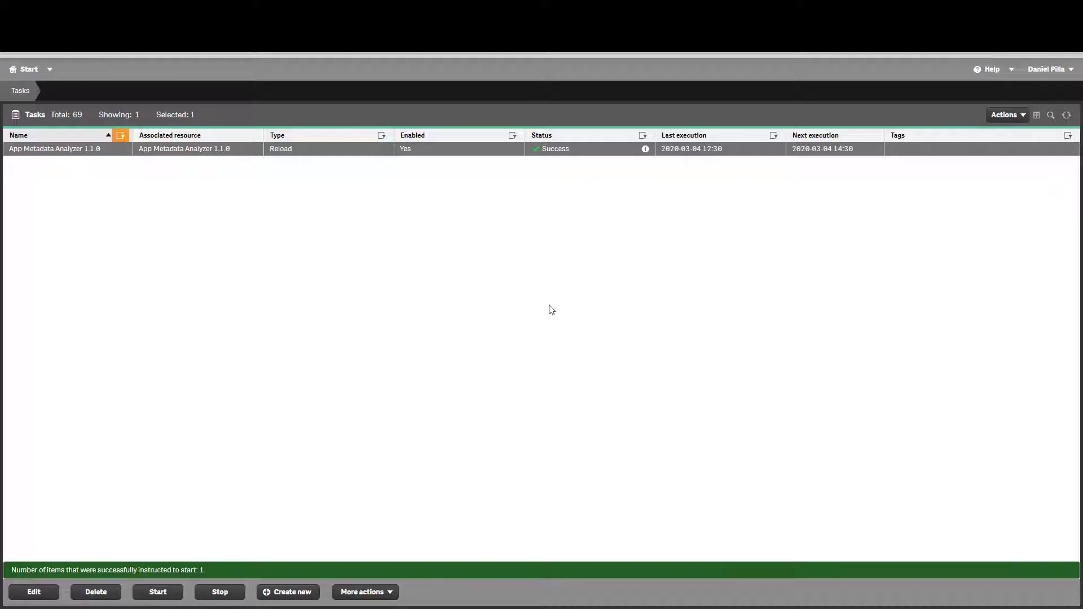
pyautogui.click(1067, 116)
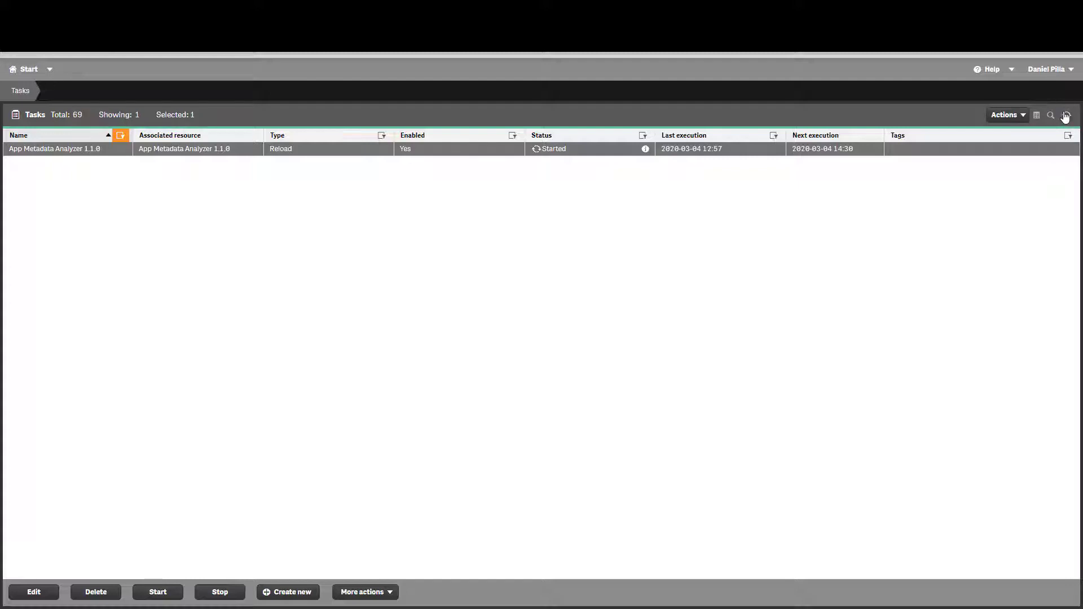
pyautogui.click(1066, 116)
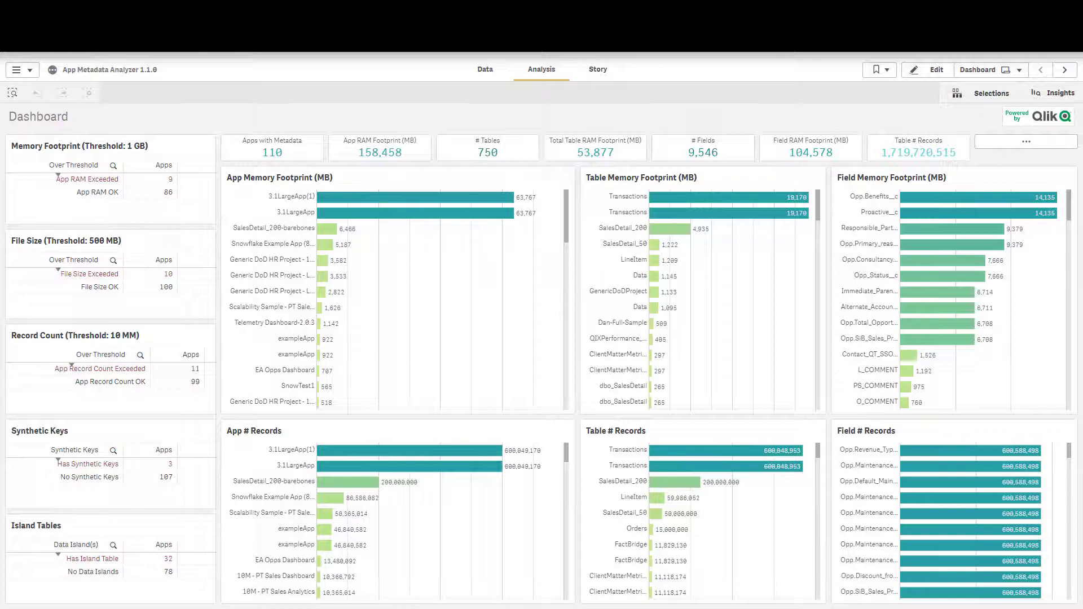
pyautogui.click(293, 371)
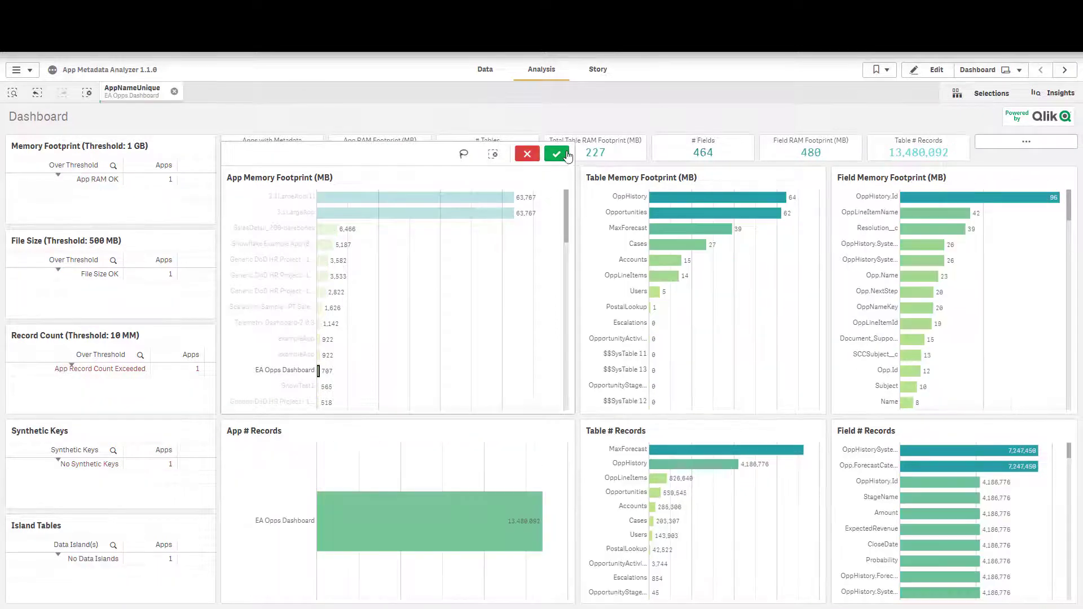
pyautogui.click(565, 156)
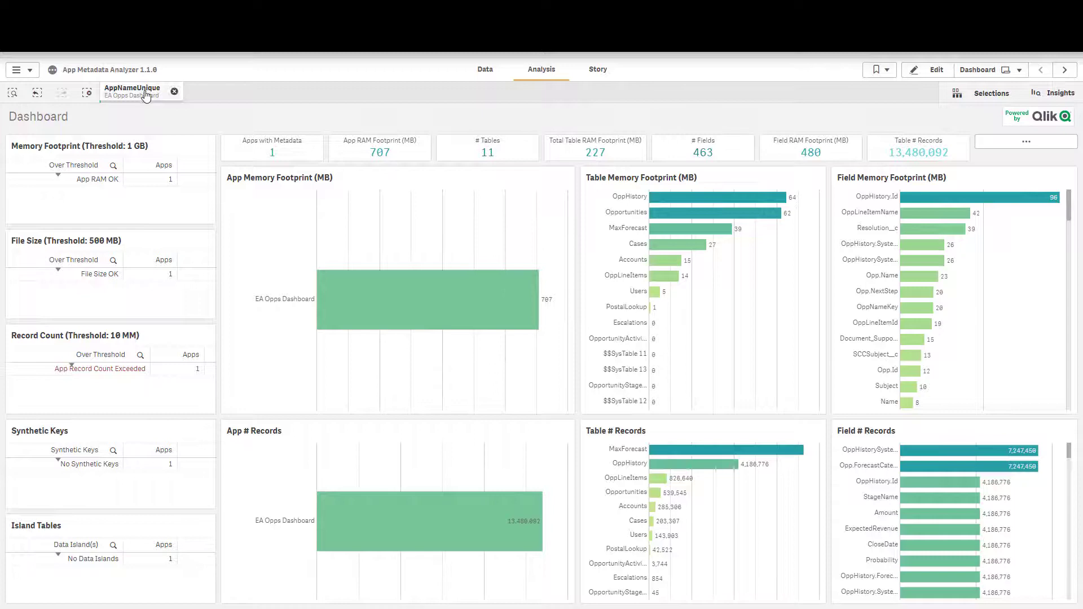
pyautogui.click(86, 98)
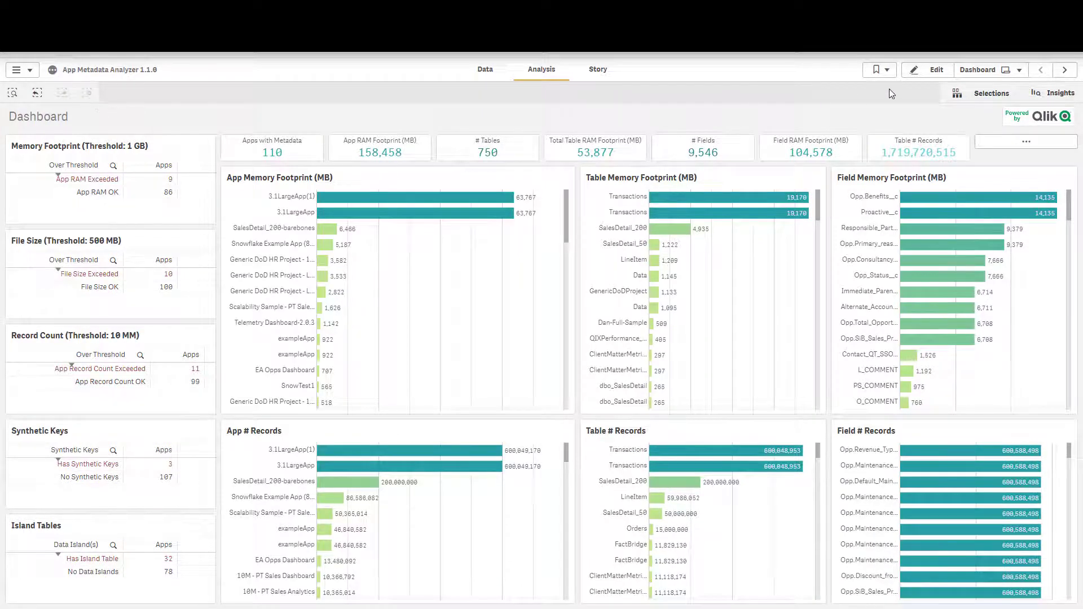
# On Threshold Analysis, toggle the Has Synthetic Keys and Has Island Table filters, then go to App Analysis.
pyautogui.click(1069, 73)
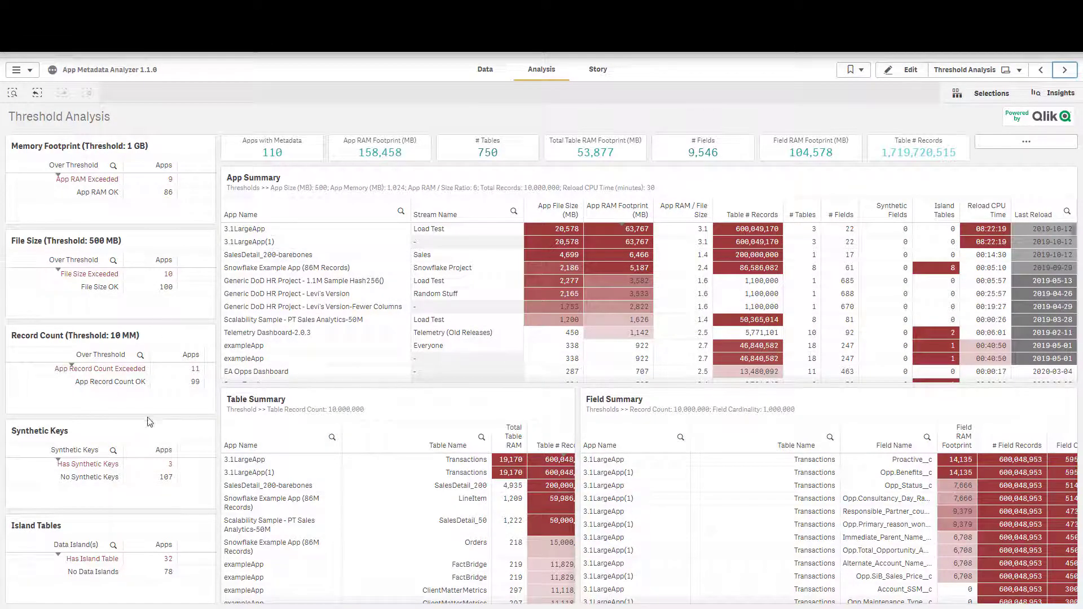
pyautogui.click(99, 467)
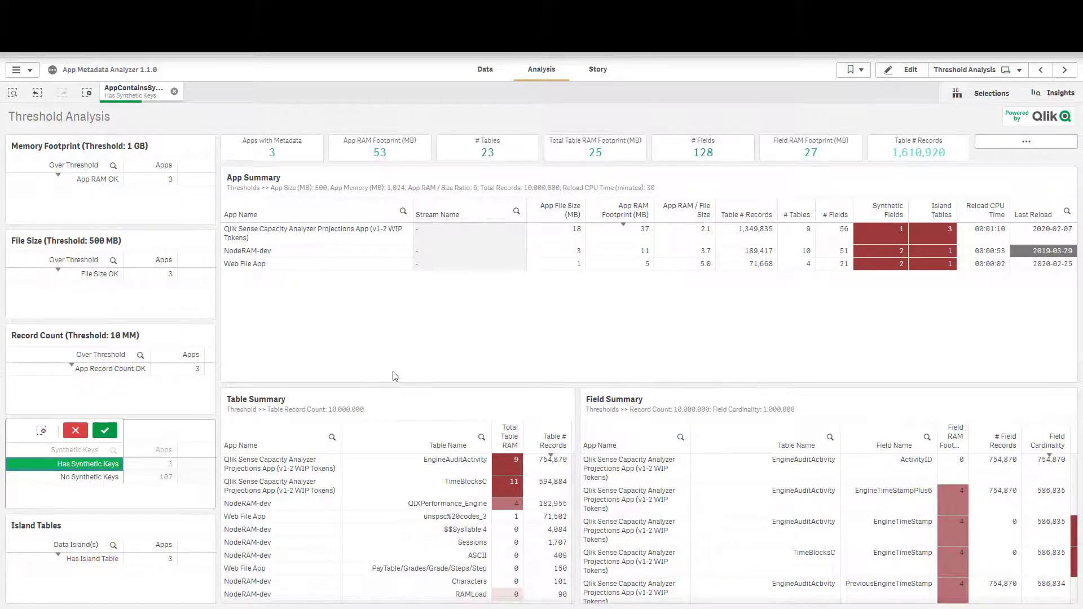
pyautogui.click(102, 467)
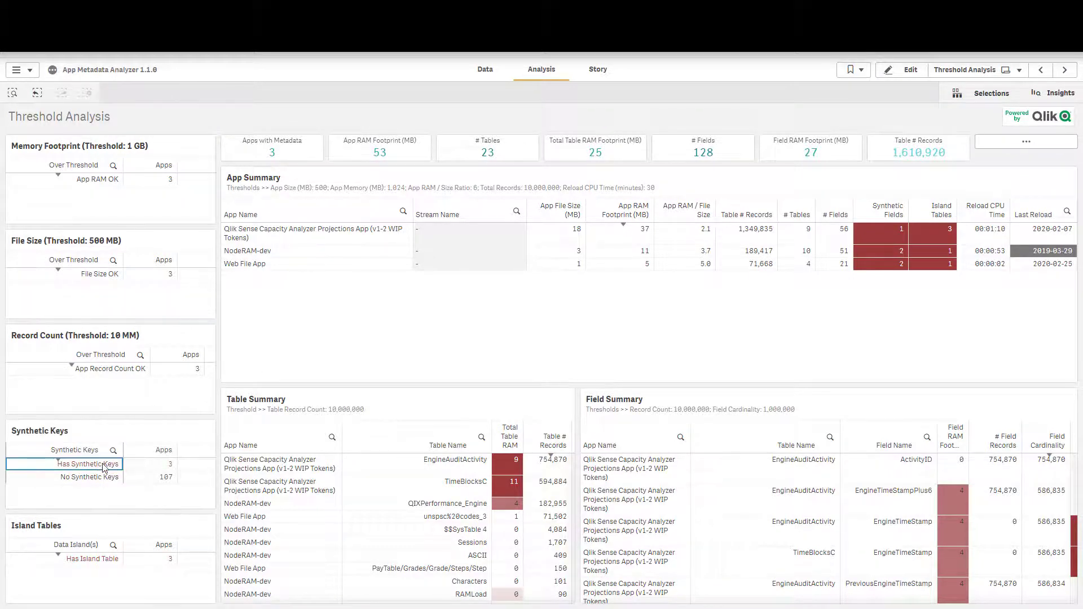
pyautogui.click(94, 560)
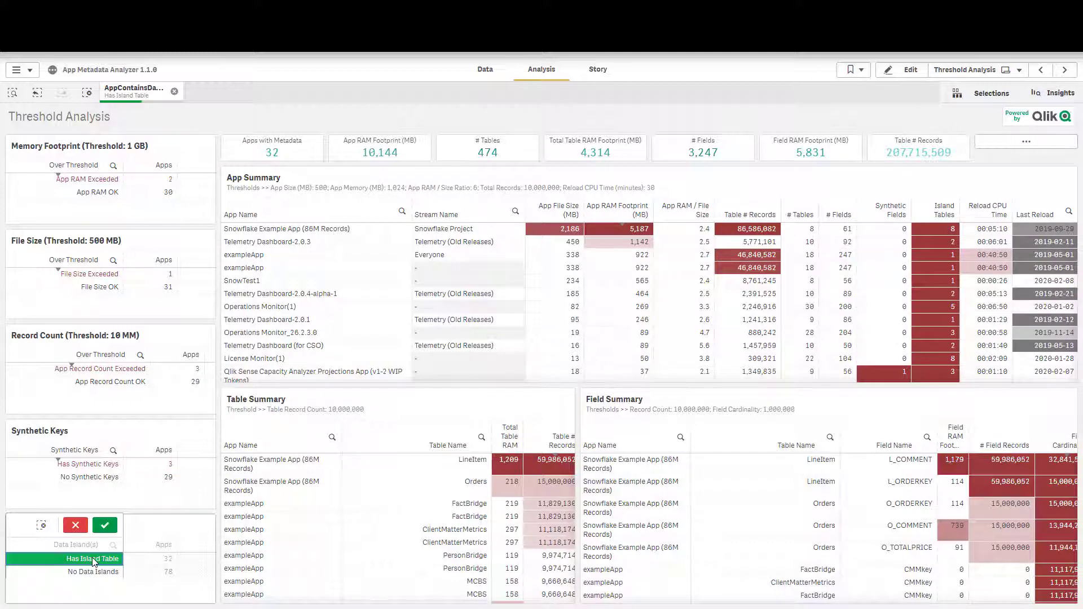
pyautogui.click(94, 561)
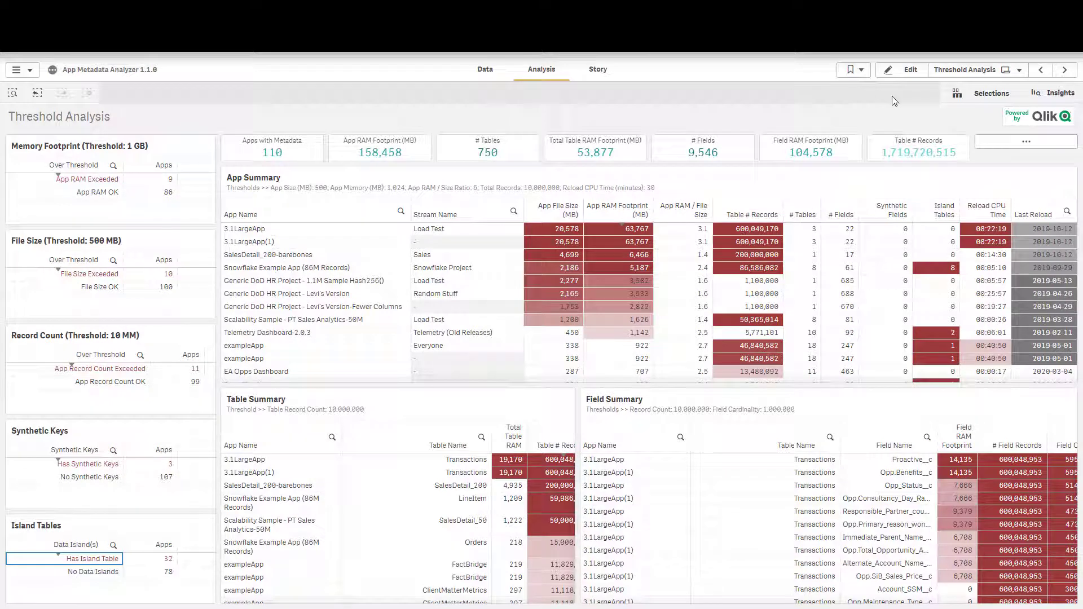
pyautogui.click(1065, 70)
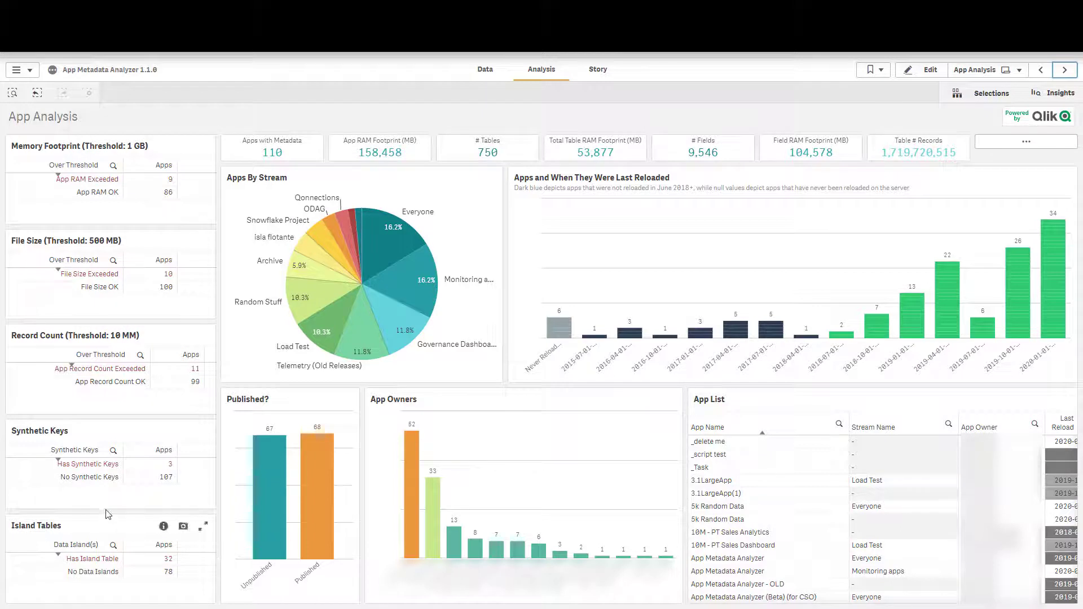
# Filter App Analysis to apps with synthetic keys, then clear that filter.
pyautogui.click(107, 464)
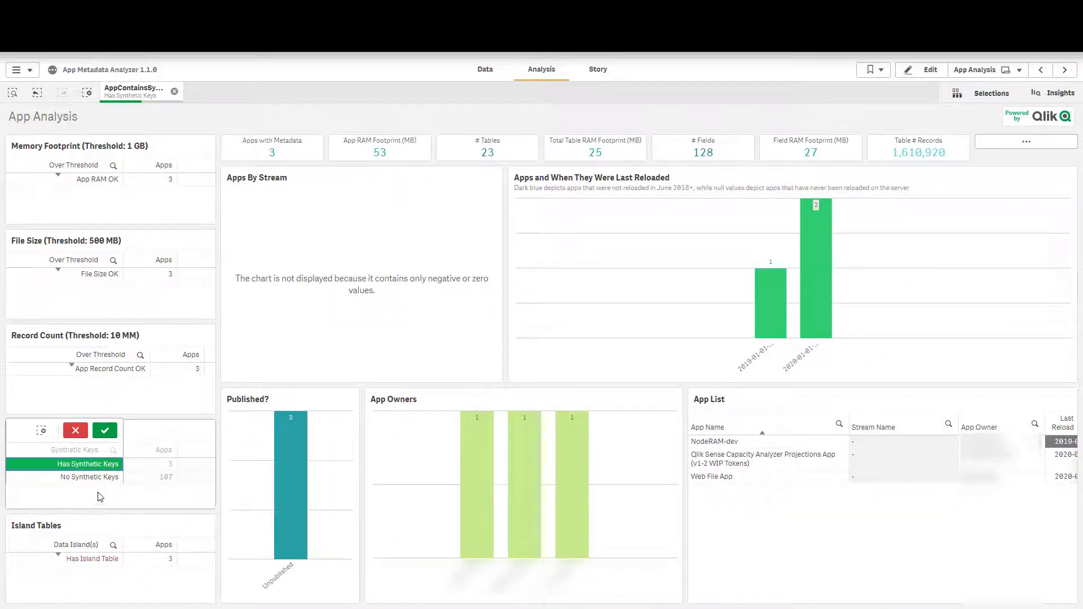
pyautogui.click(106, 432)
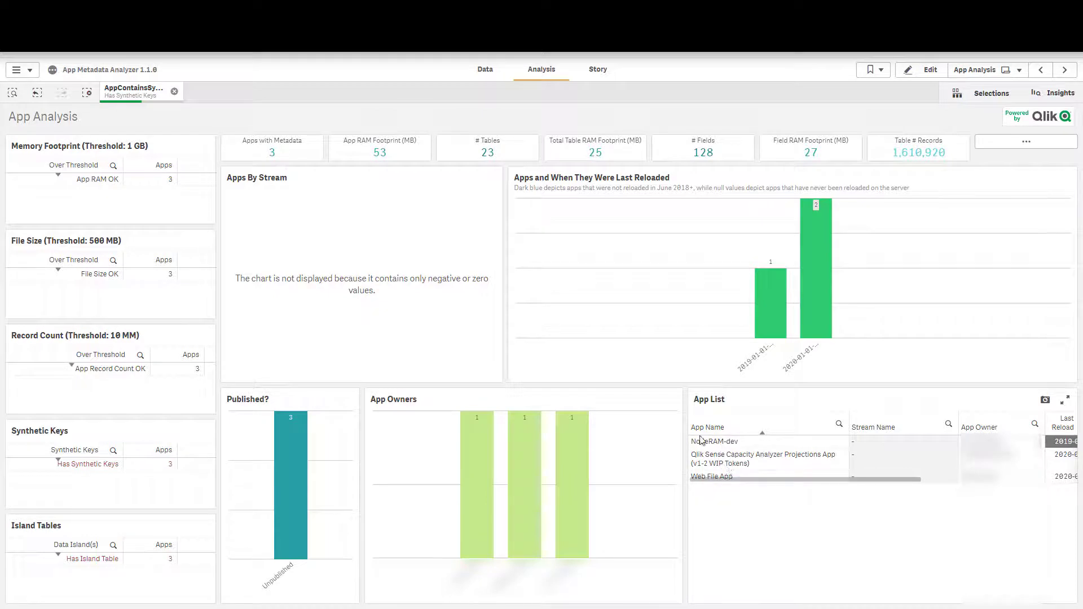
pyautogui.click(87, 94)
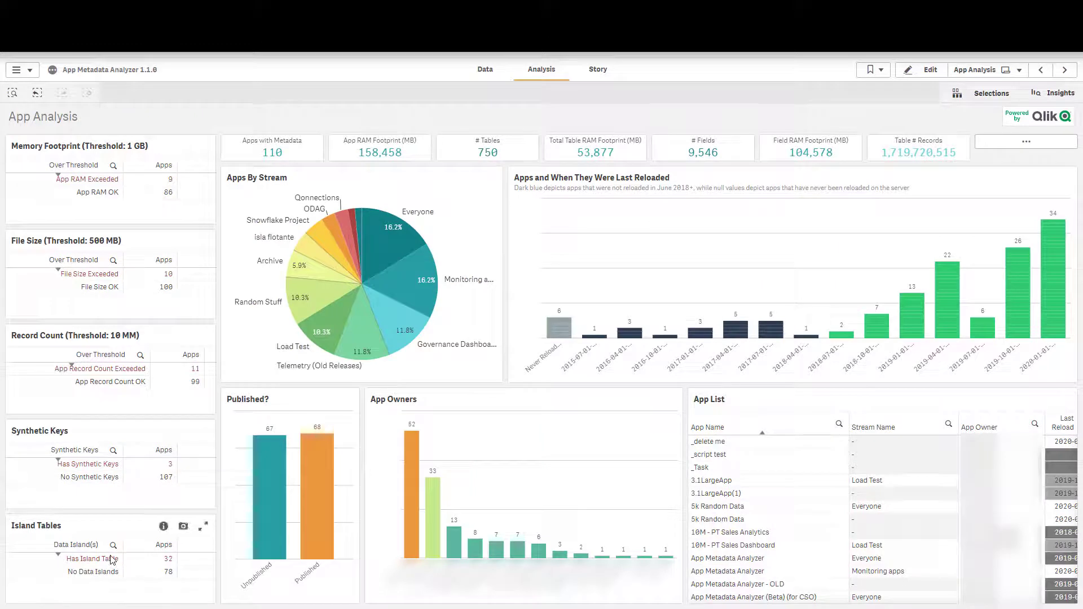
# Toggle the Has Island Table filter on and off, then move to the App Availability sheet.
pyautogui.click(112, 559)
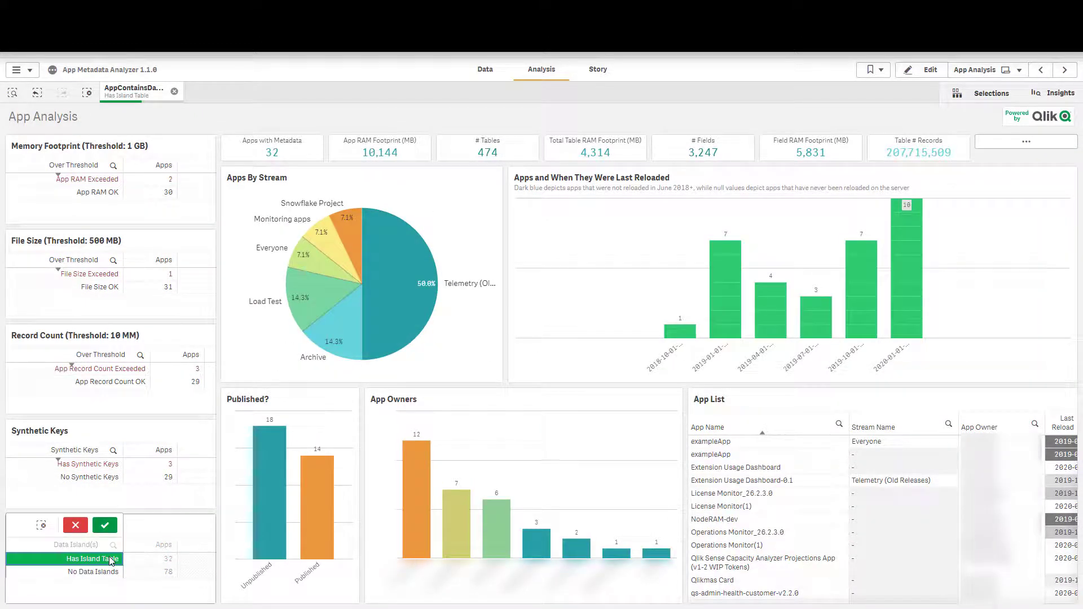
pyautogui.click(112, 559)
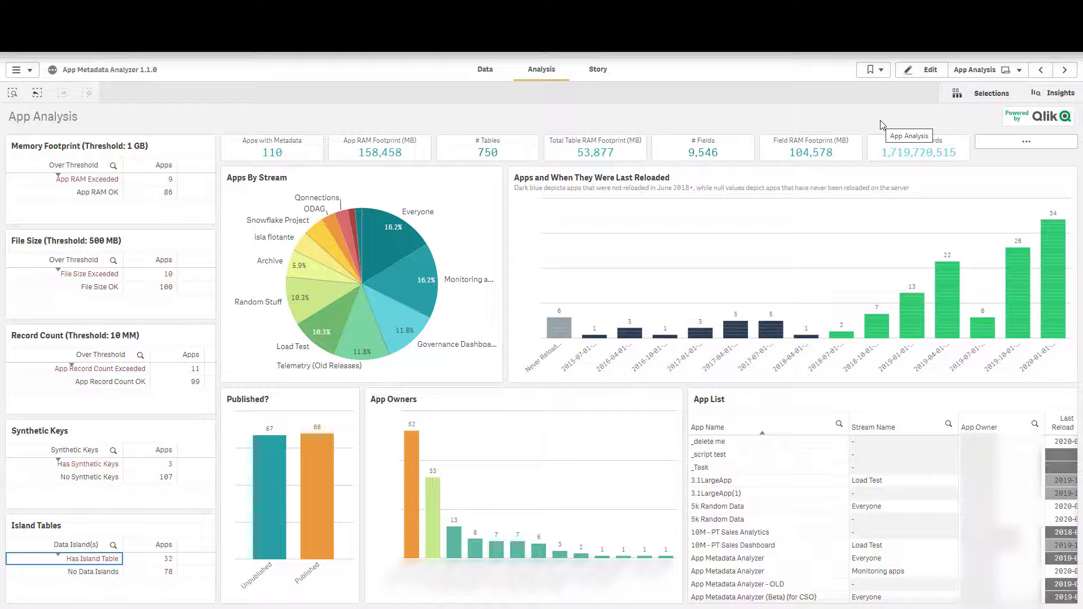
pyautogui.moveTo(738, 337)
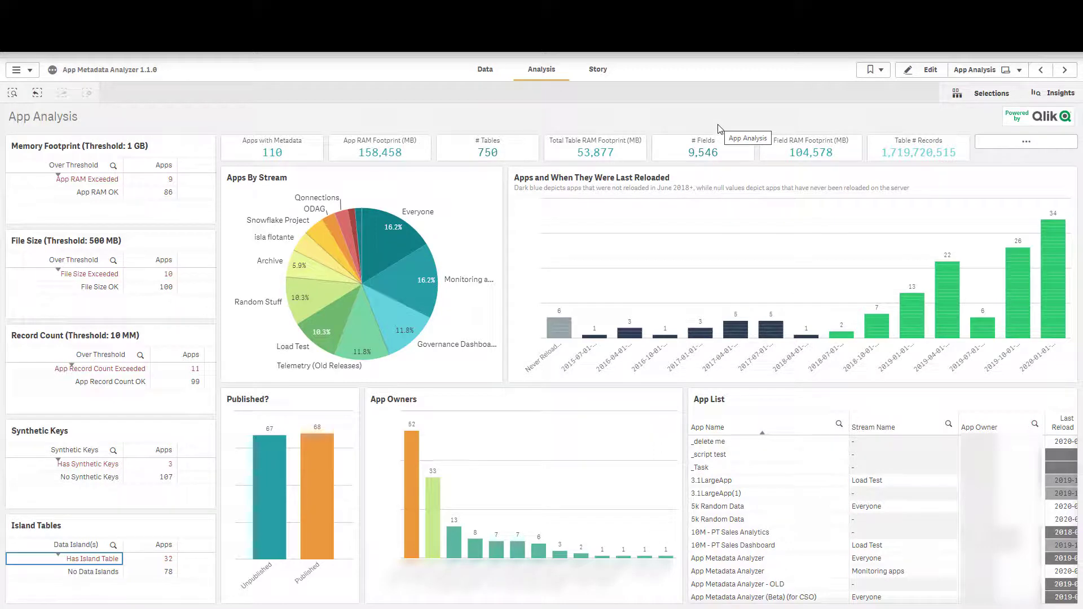
pyautogui.click(1071, 78)
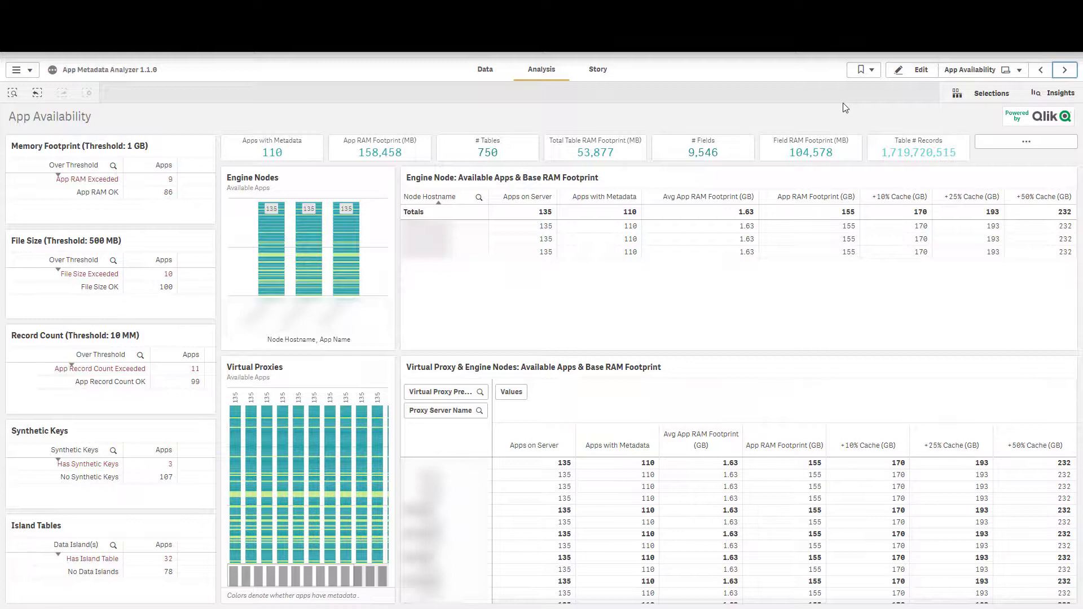
# Return to the Dashboard filtered to 3.1LargeApp(1) (63,767 MB app RAM), then list the sheets.
pyautogui.click(971, 70)
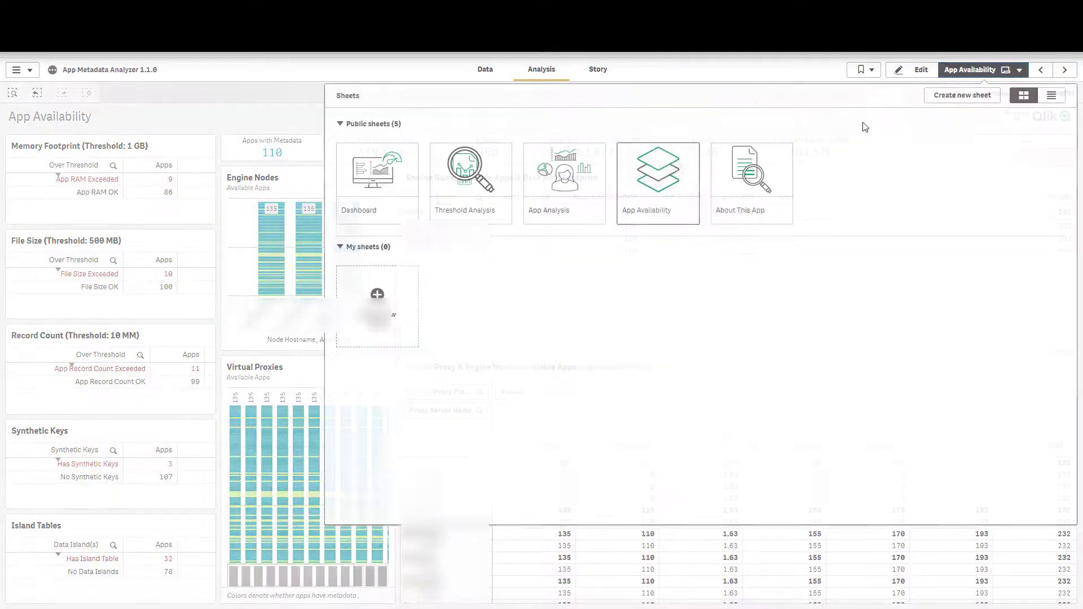
pyautogui.click(403, 174)
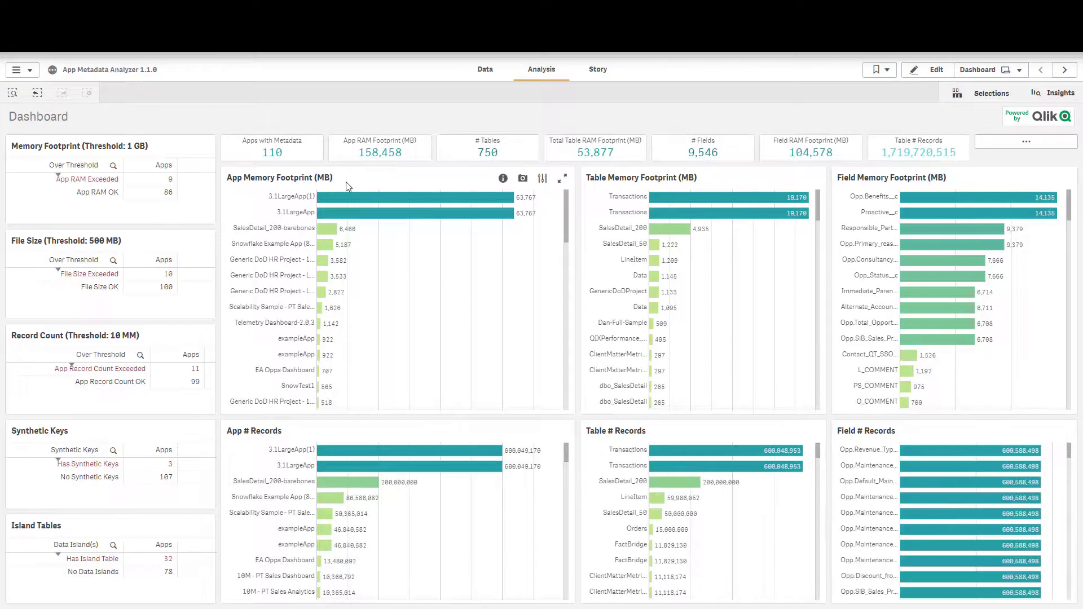
pyautogui.click(310, 200)
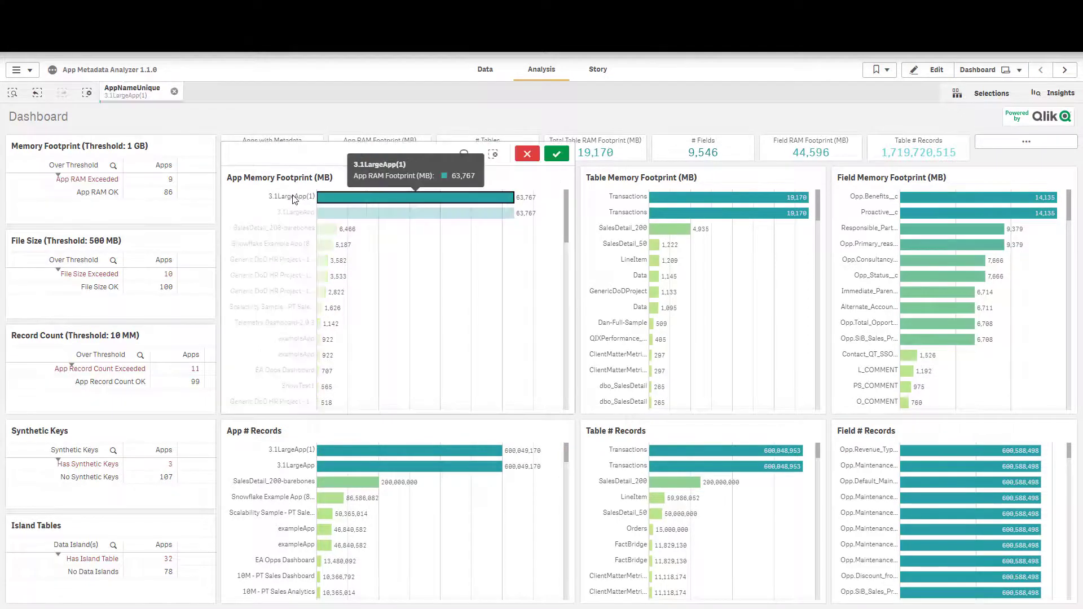
pyautogui.click(557, 155)
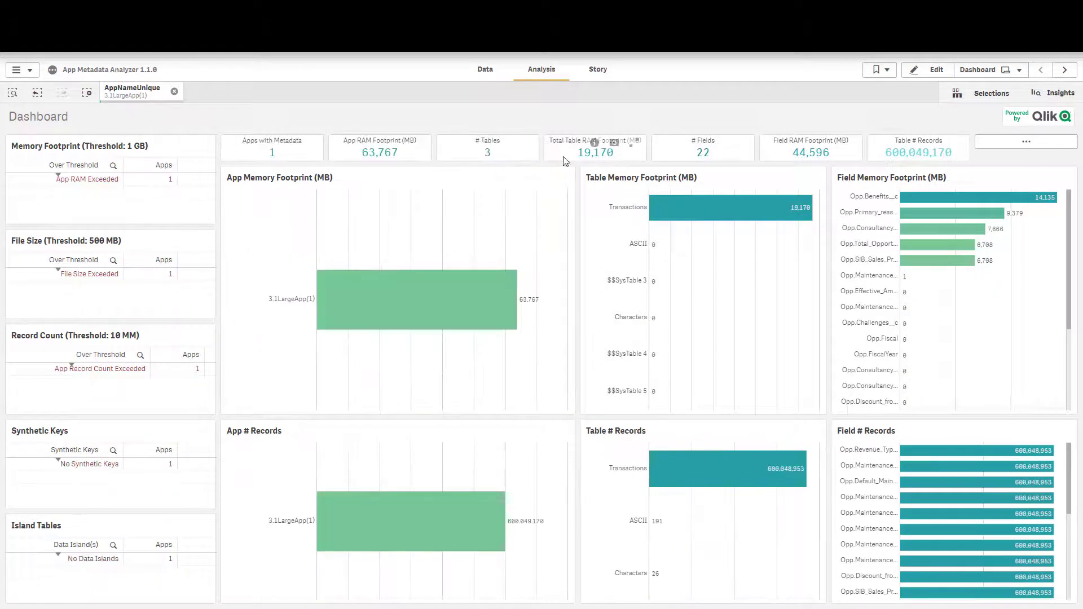
pyautogui.click(999, 71)
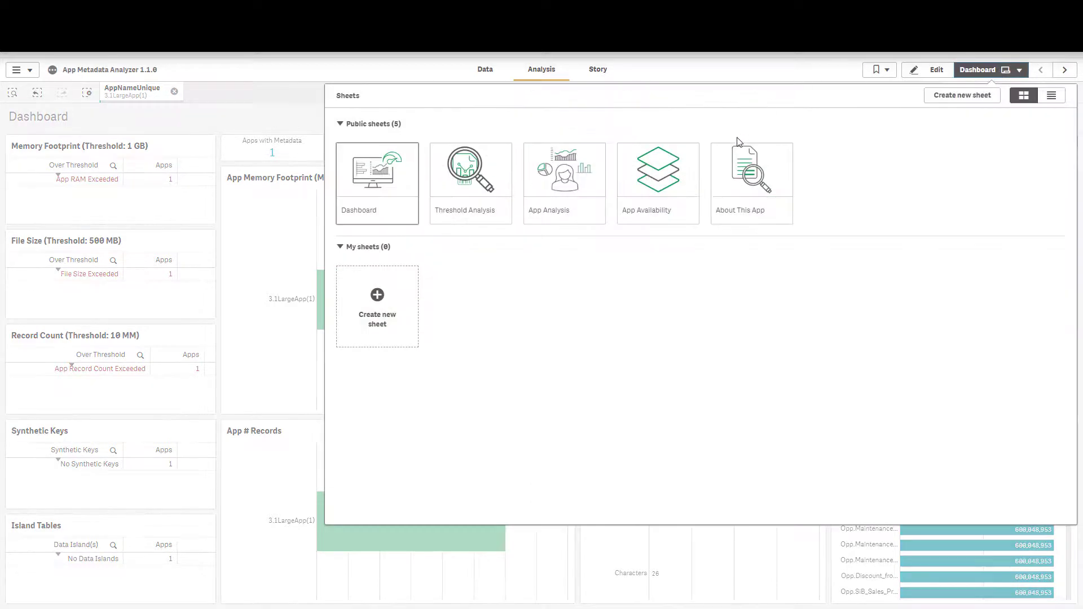
# Review 3.1LargeApp(1)'s App Availability sheet, then go back to the Dashboard showing its 19,170 MB Transactions table.
pyautogui.click(675, 173)
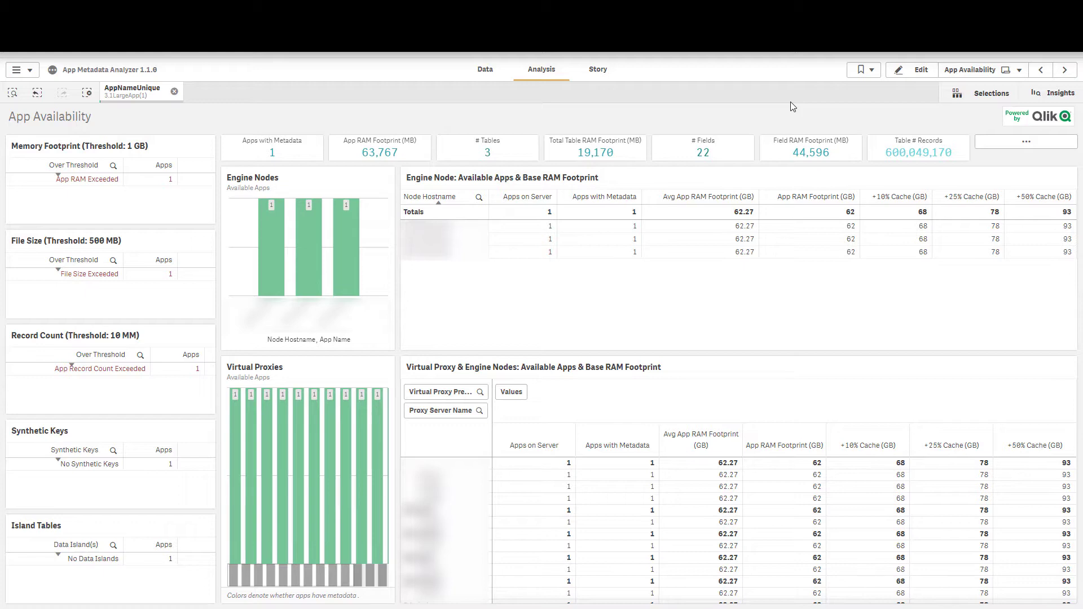
pyautogui.click(969, 69)
pyautogui.click(373, 175)
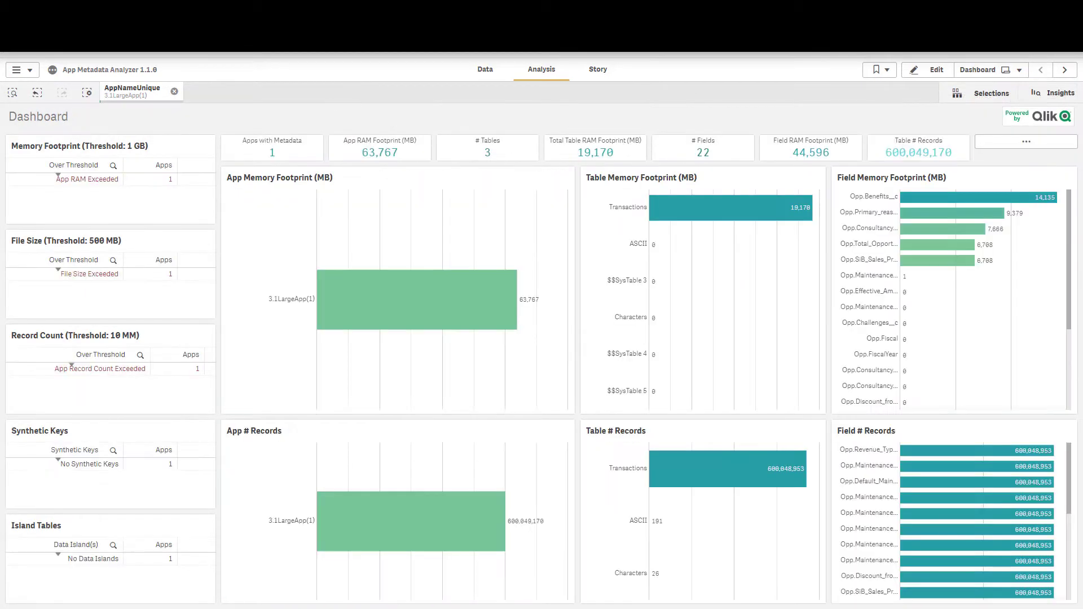